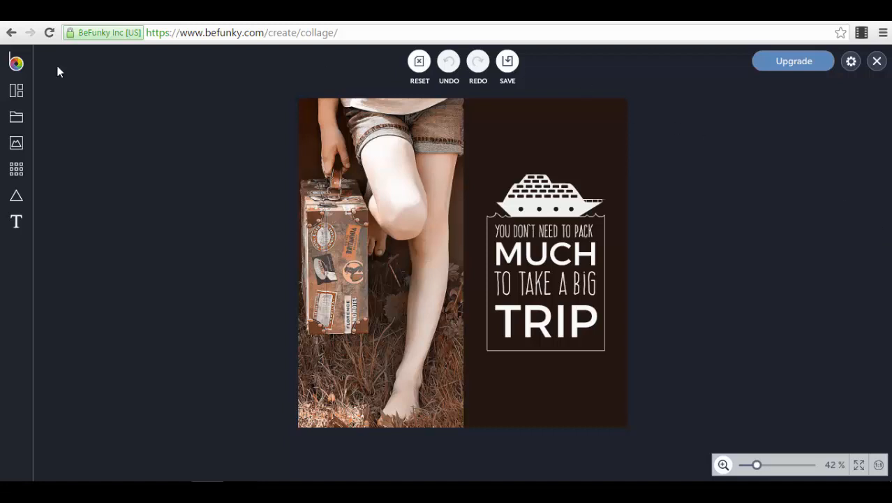
Browse the template categories, from Event Graphics and Small Business through Blogger Resources and the social media groups to Blank Templates.
click(15, 63)
click(70, 101)
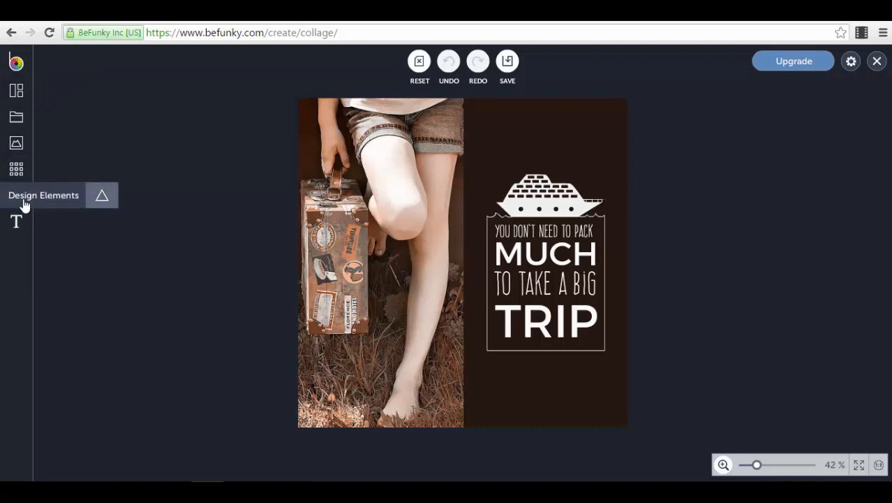
click(26, 98)
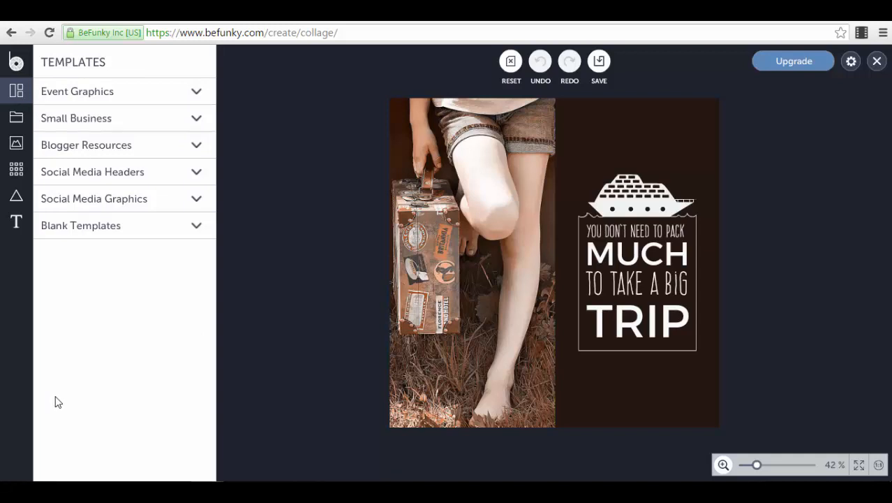
click(133, 96)
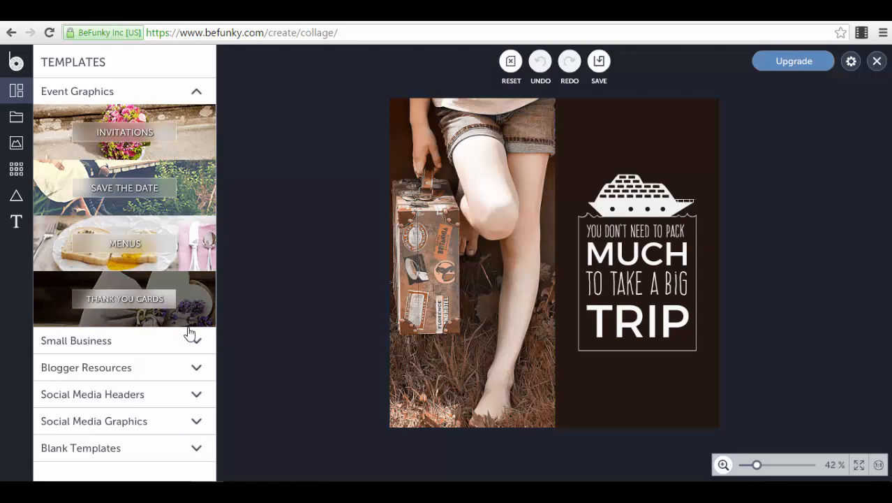
click(197, 93)
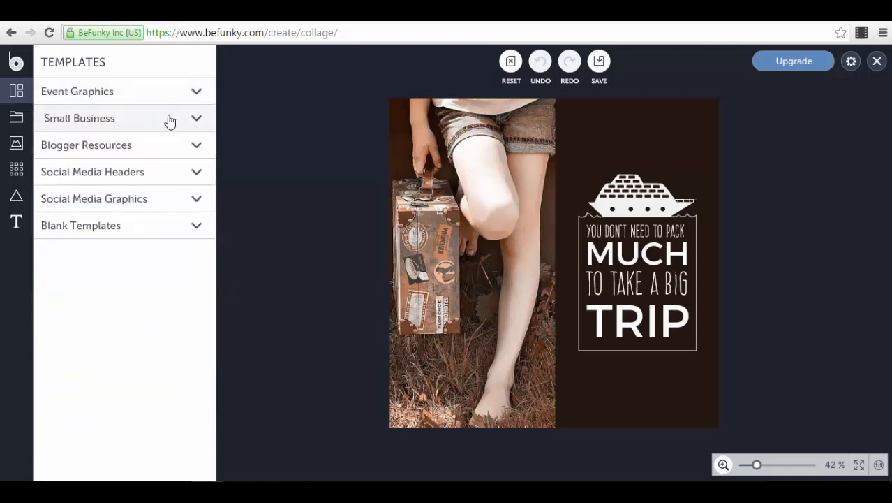
click(195, 121)
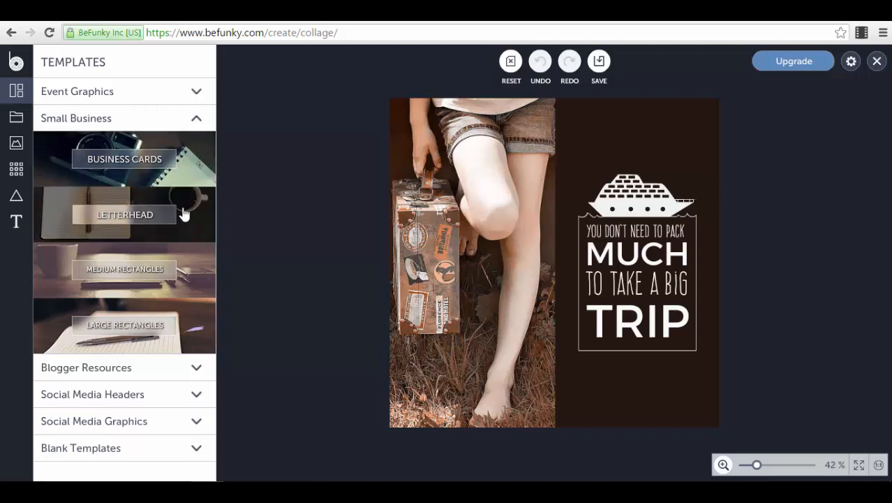
click(196, 118)
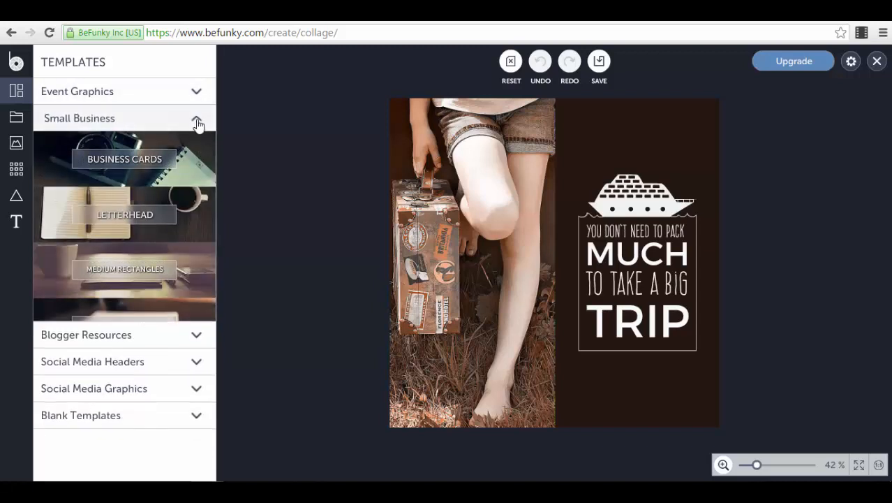
click(195, 146)
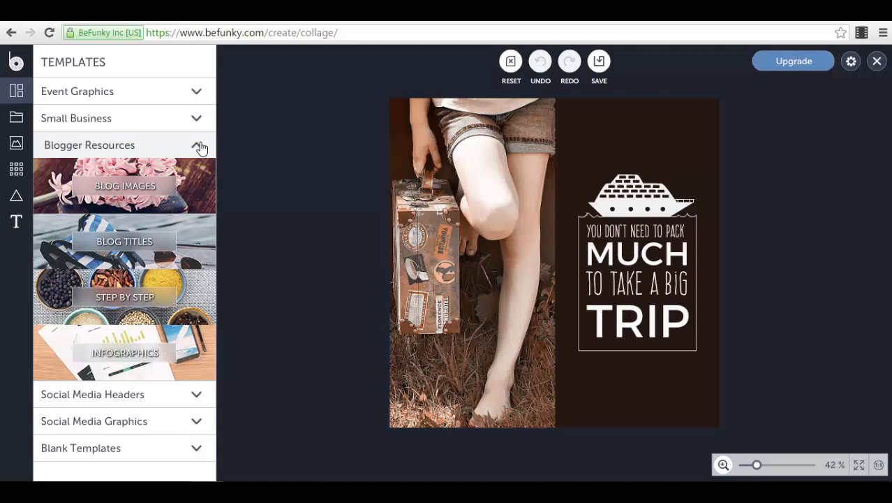
click(199, 397)
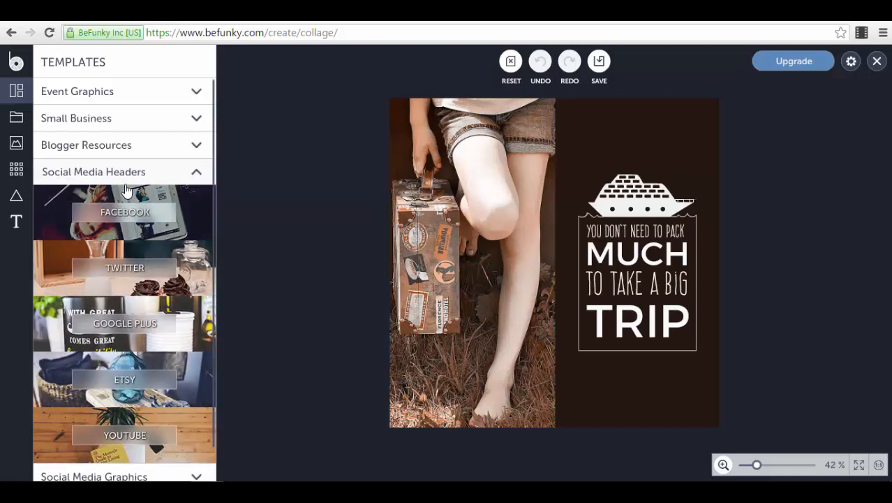
scroll(196, 339, down, 1)
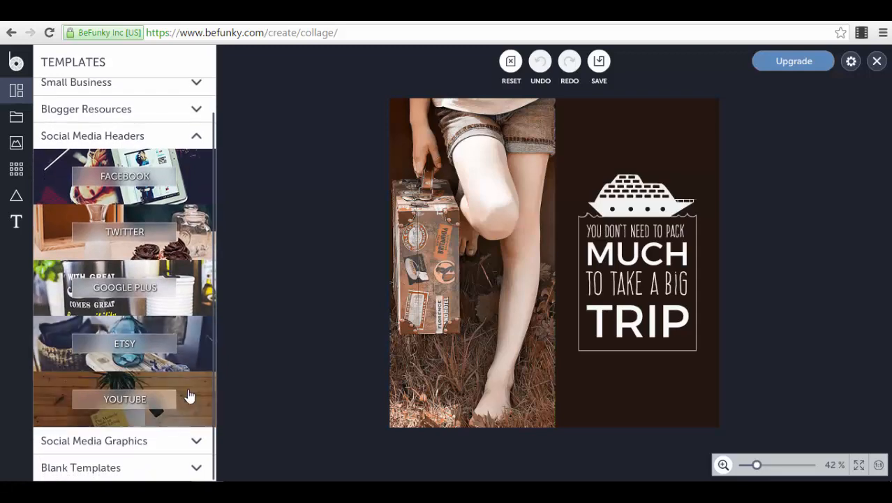
click(197, 441)
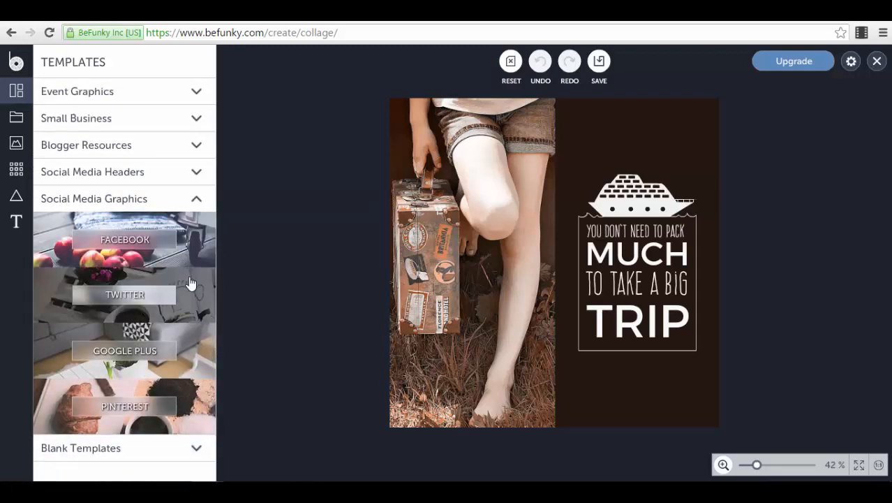
click(198, 450)
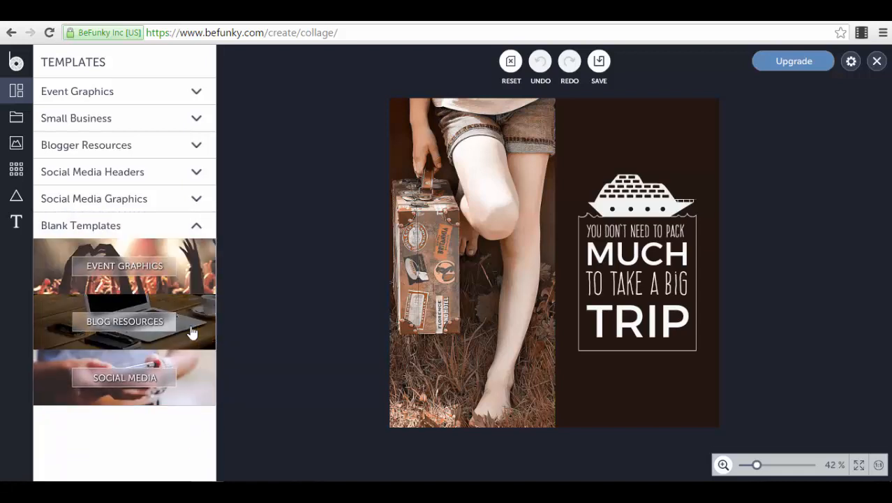
Load the macaron template Facebook Cover #6 from the Facebook designs under Social Media Headers.
click(196, 180)
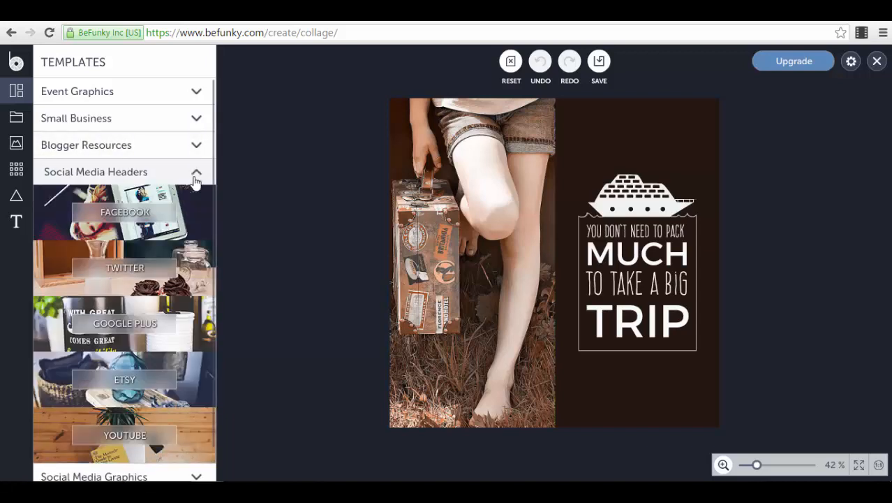
click(195, 225)
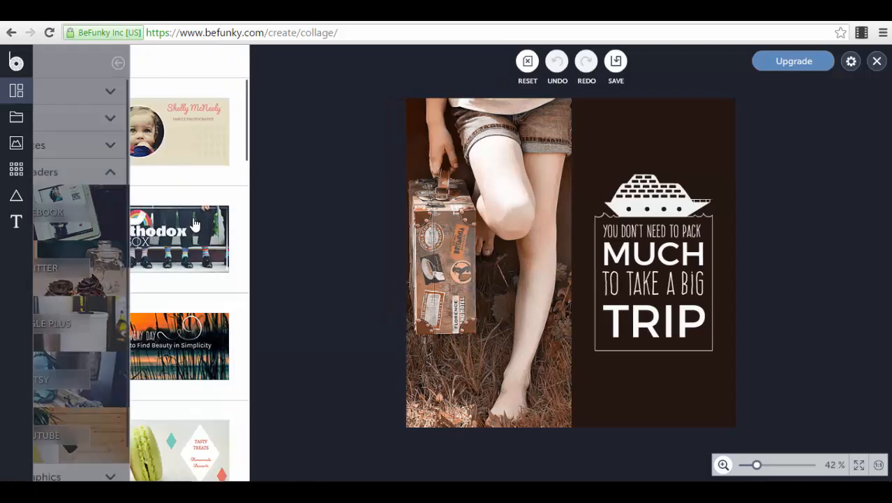
scroll(255, 316, down, 2)
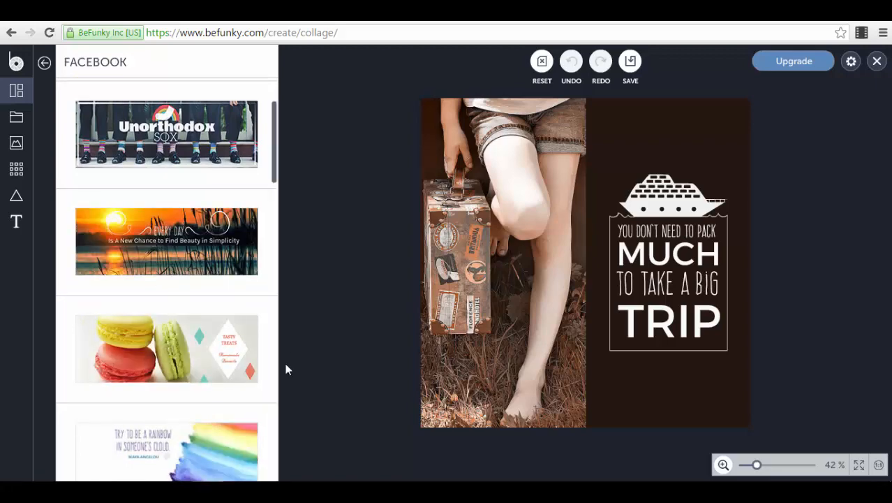
click(229, 357)
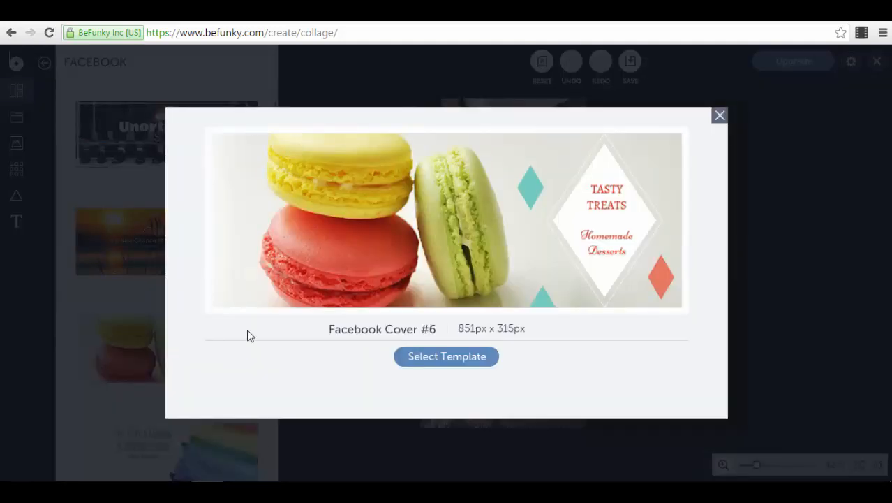
click(438, 358)
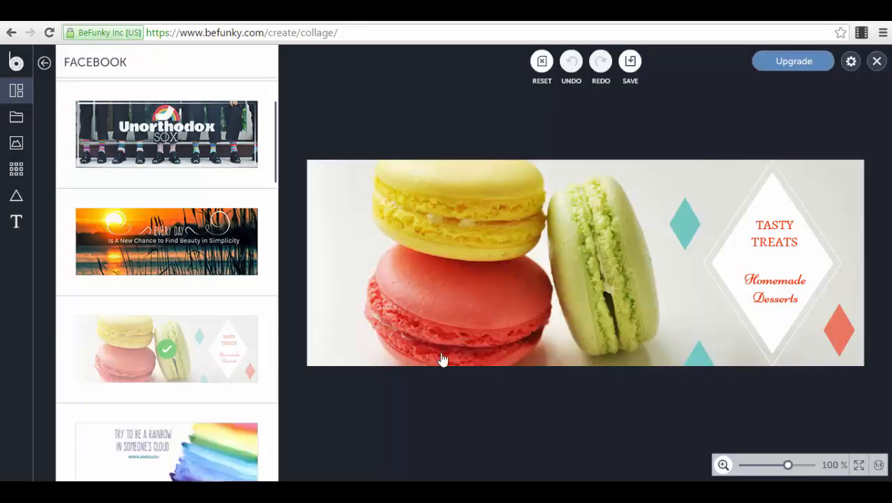
Examine the properties of the macaron background image and the large white diamond graphic, including the diamond's rotation control.
click(510, 271)
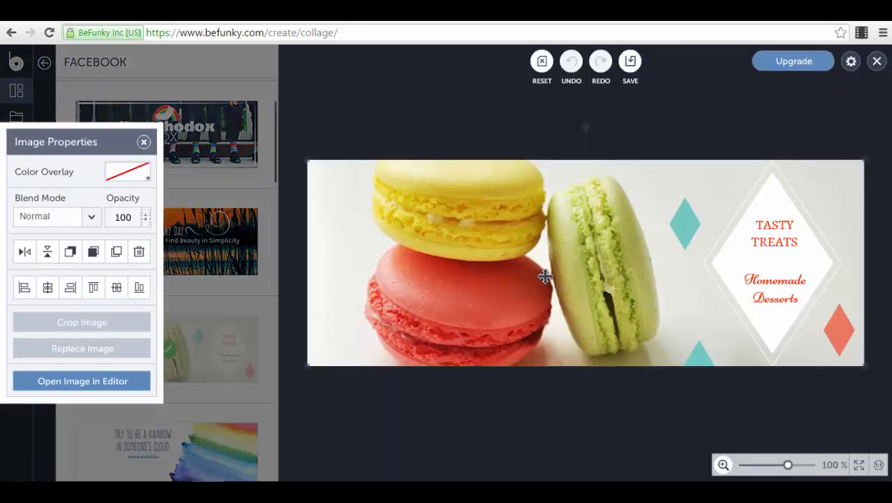
click(487, 104)
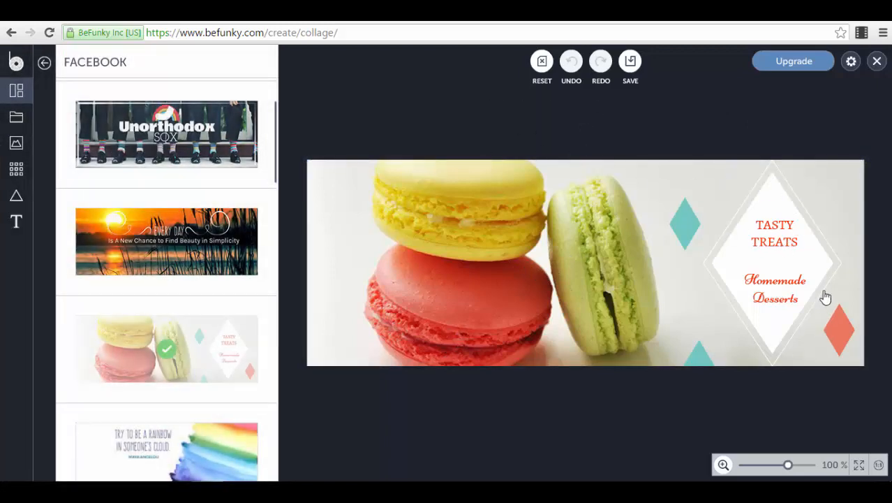
click(782, 269)
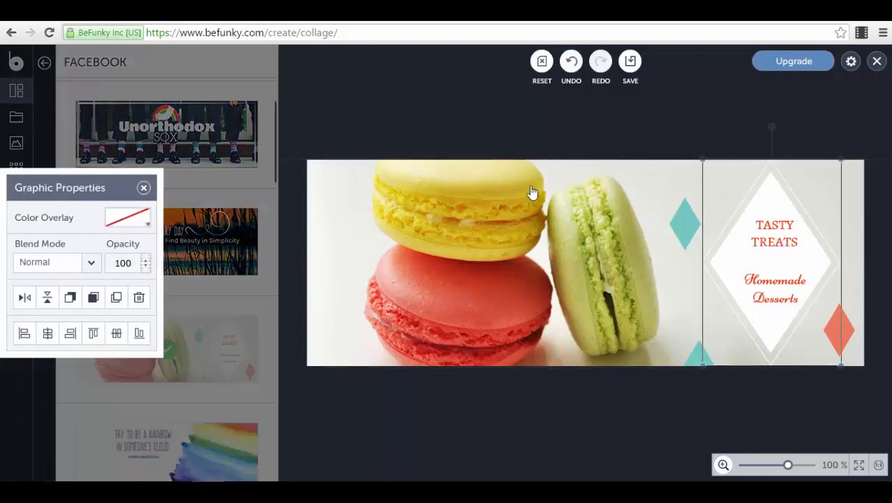
click(500, 183)
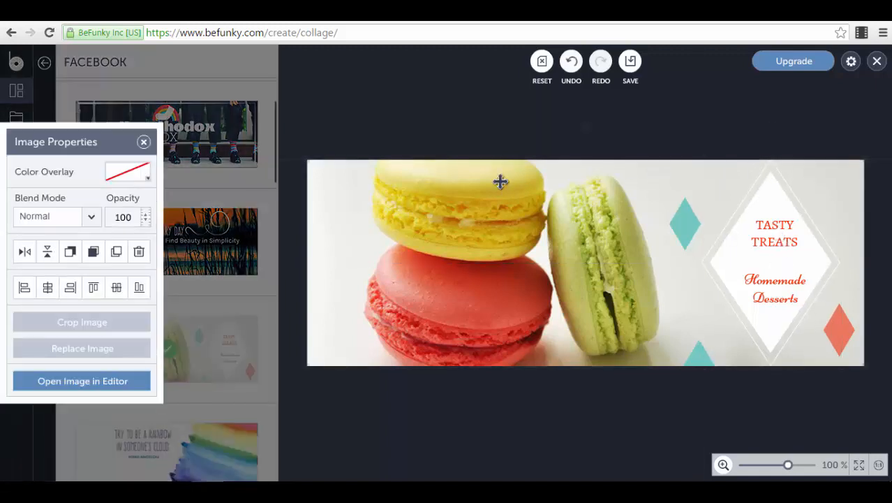
click(763, 203)
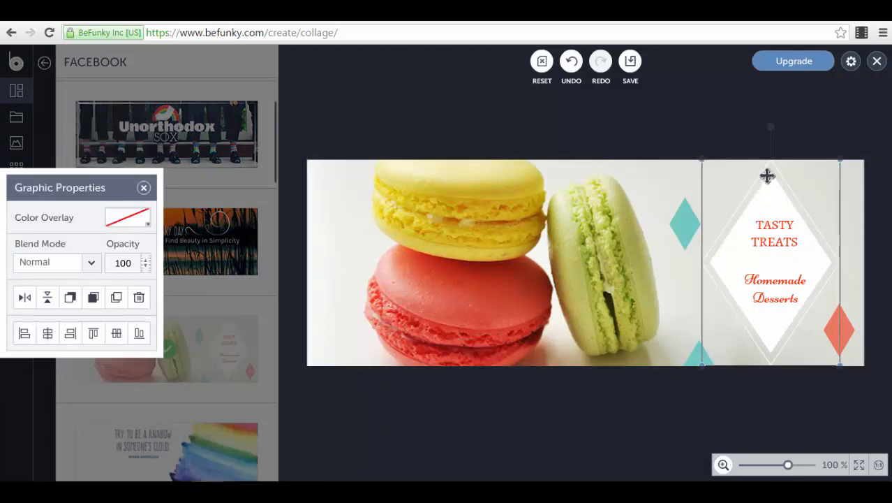
mouse_move(772, 124)
mouse_down()
mouse_move(803, 126)
mouse_move(731, 126)
mouse_move(774, 120)
mouse_move(769, 126)
mouse_up()
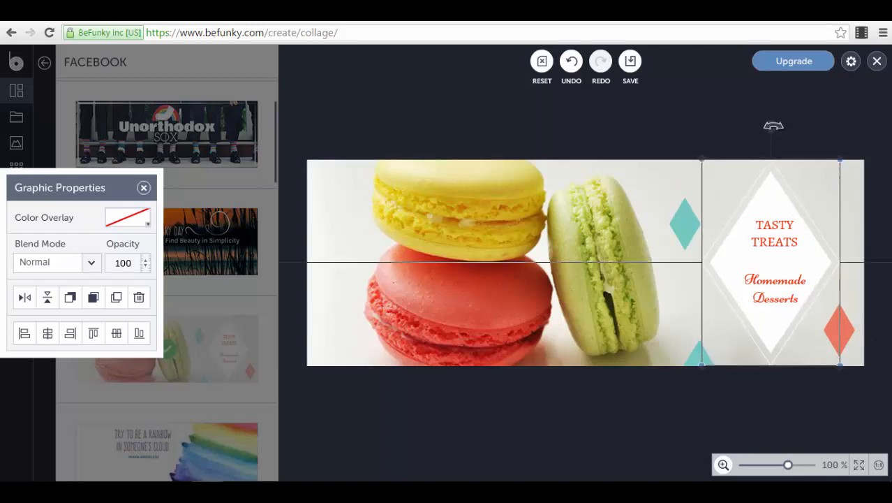
Examine the editable "TASTY TREATS" and "Homemade Desserts" texts and the small teal and coral diamonds, and close their properties.
click(773, 234)
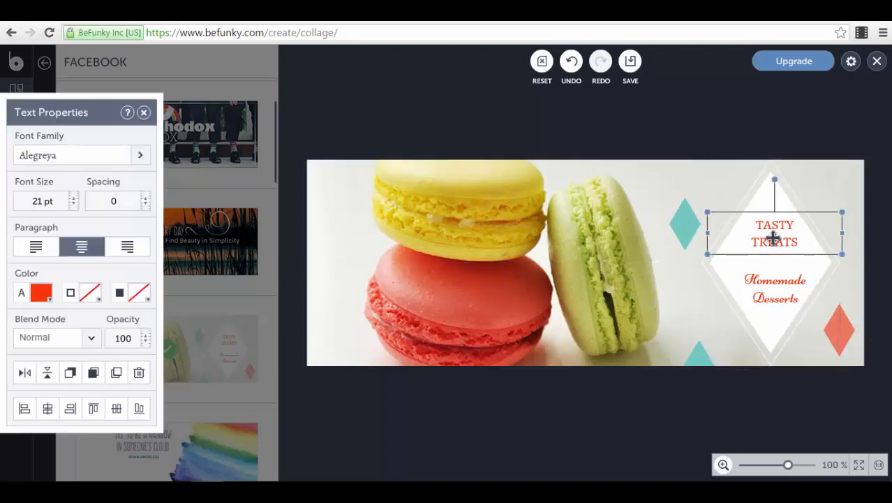
click(773, 281)
click(768, 222)
click(689, 220)
click(699, 353)
click(842, 331)
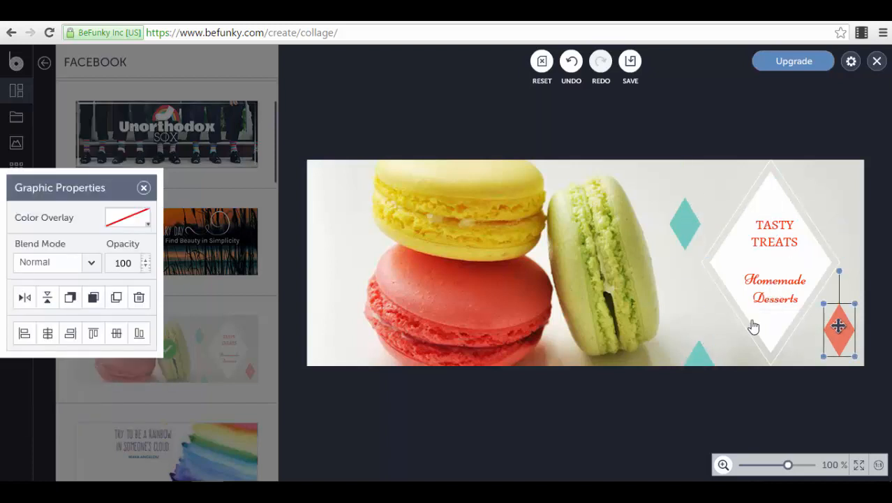
click(143, 189)
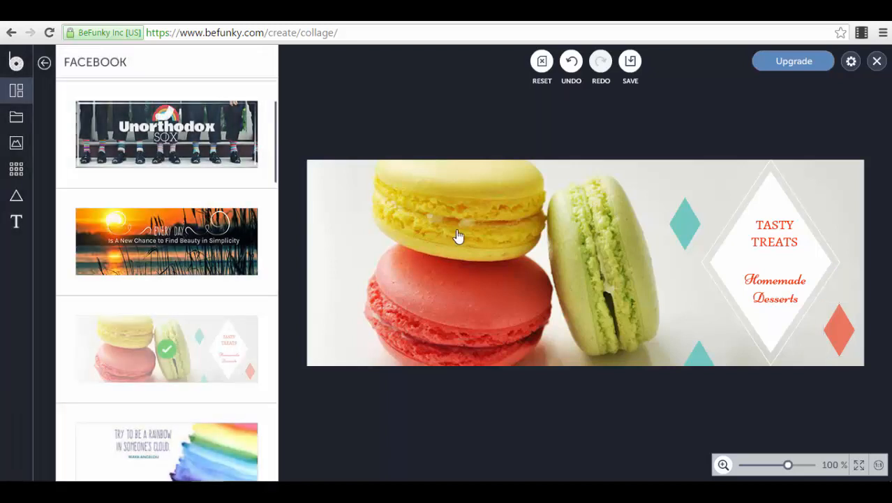
Look through the options for loading projects and for importing images.
click(16, 117)
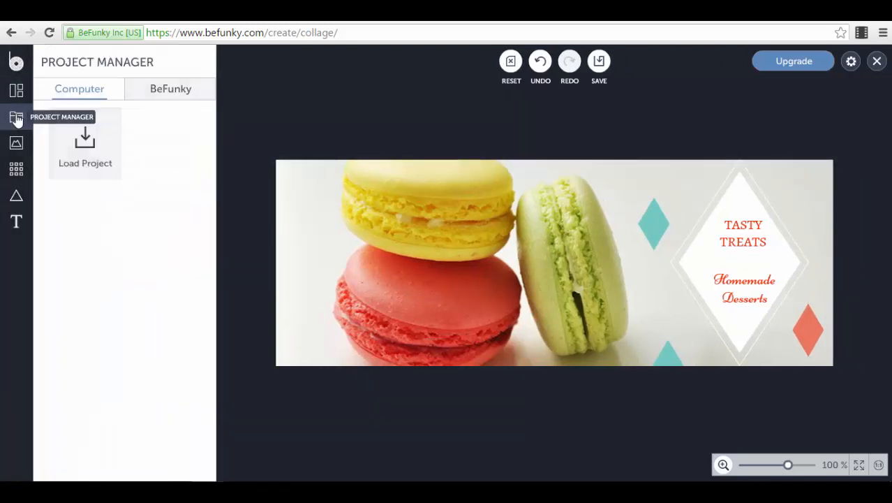
click(20, 148)
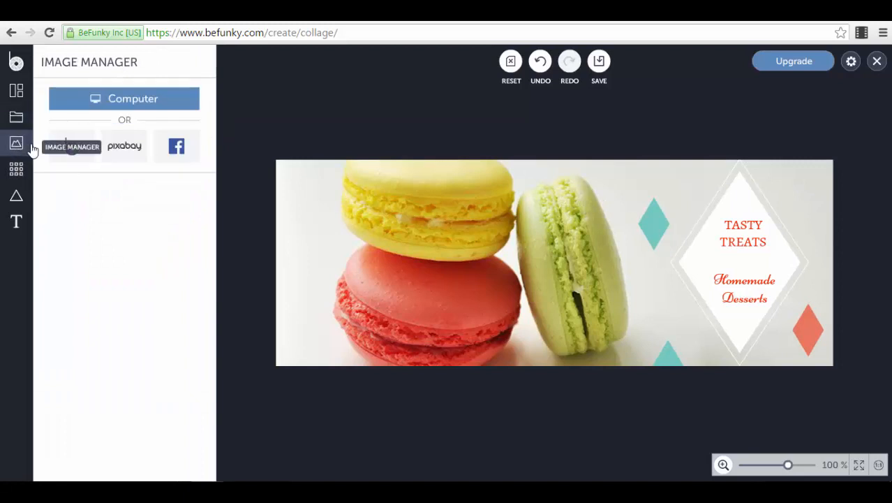
click(19, 171)
Add the pink curly bracket line from the Lines design elements and place it along the banner's upper right edge.
click(20, 194)
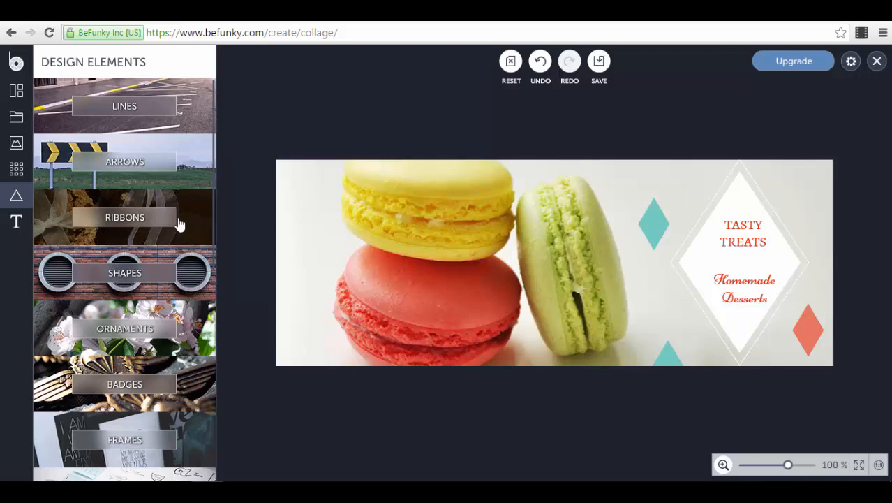
click(200, 117)
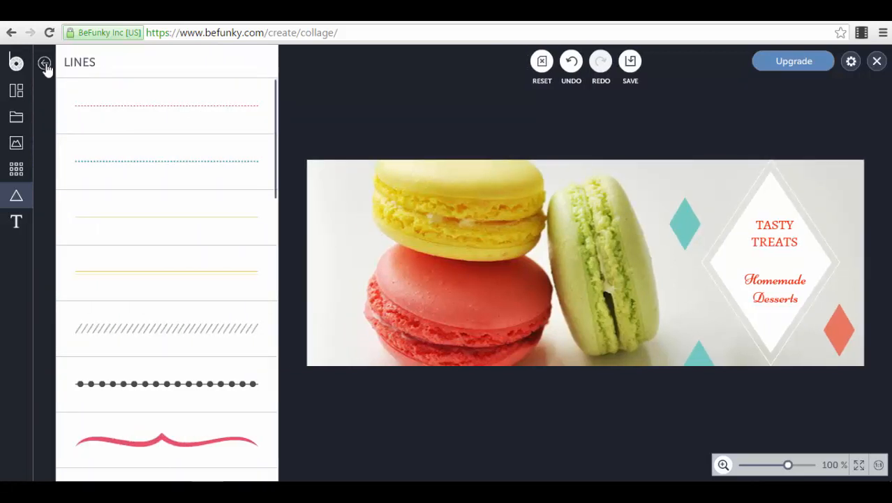
click(125, 440)
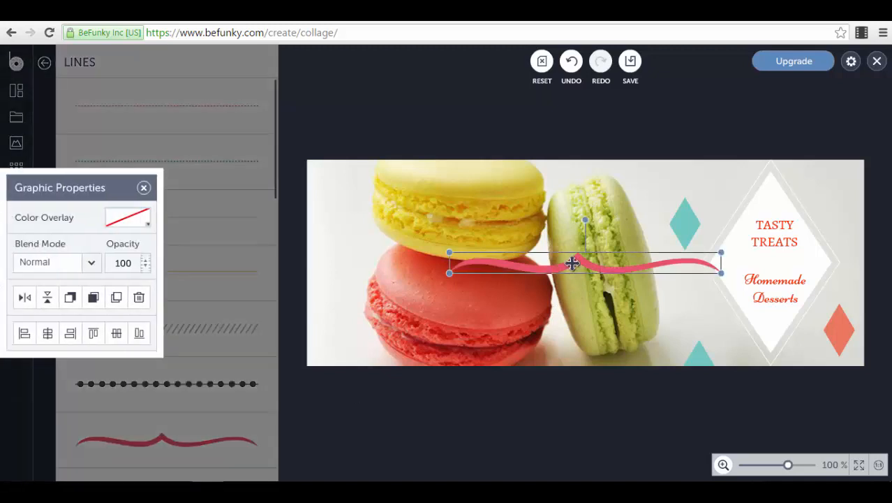
mouse_move(571, 263)
mouse_down()
mouse_move(705, 163)
mouse_move(721, 172)
mouse_up()
click(340, 110)
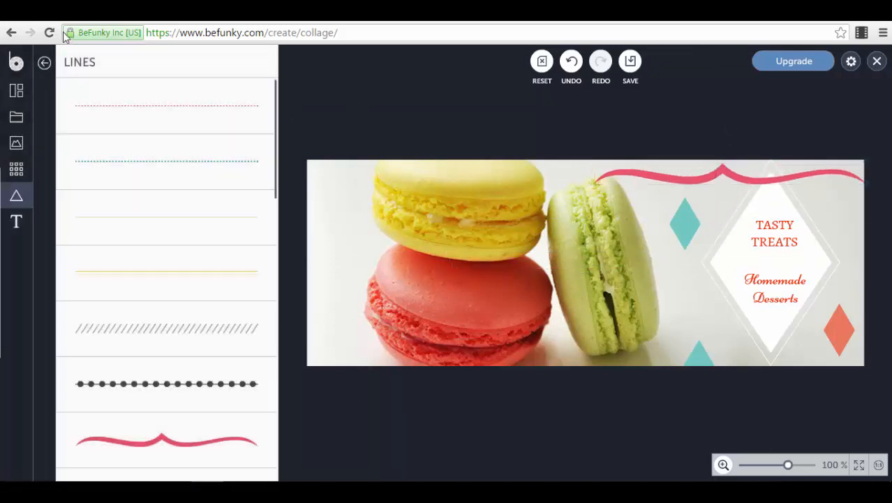
Browse the ribbon and shape collections in the design elements.
click(44, 62)
click(132, 222)
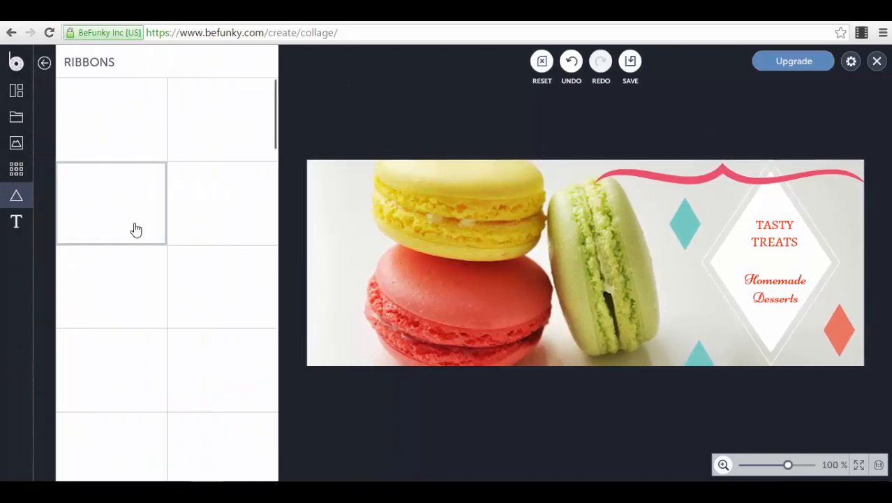
scroll(152, 335, down, 1)
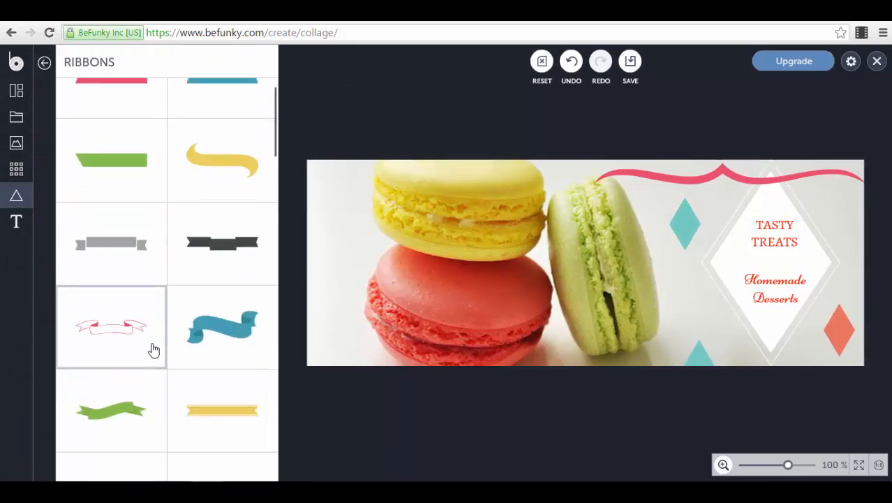
scroll(154, 350, down, 1)
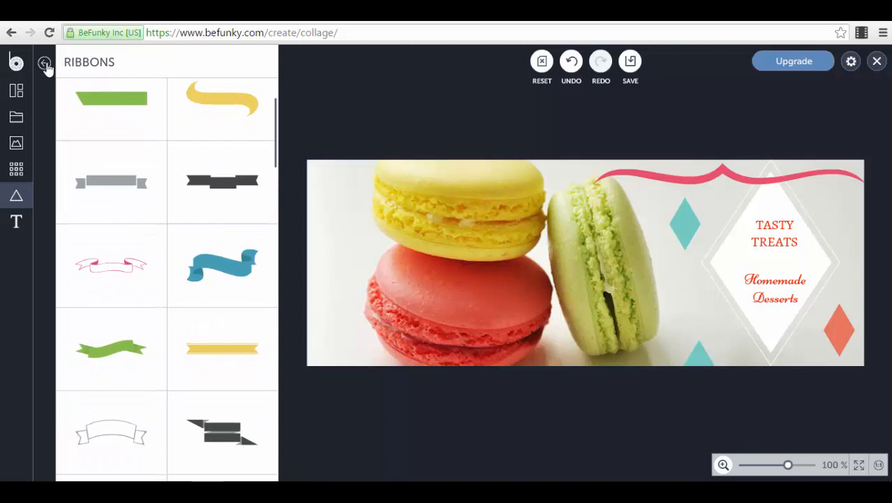
click(44, 63)
click(184, 294)
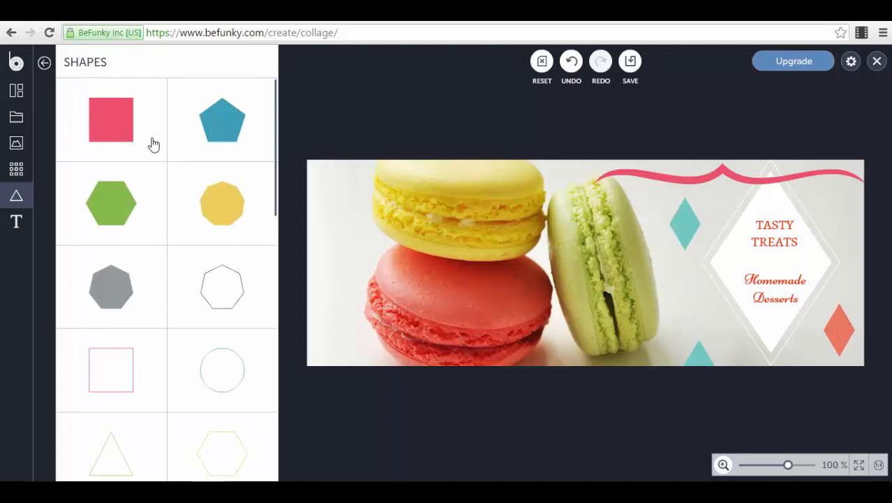
Look through the badge collection in the design elements.
click(44, 62)
scroll(140, 238, down, 2)
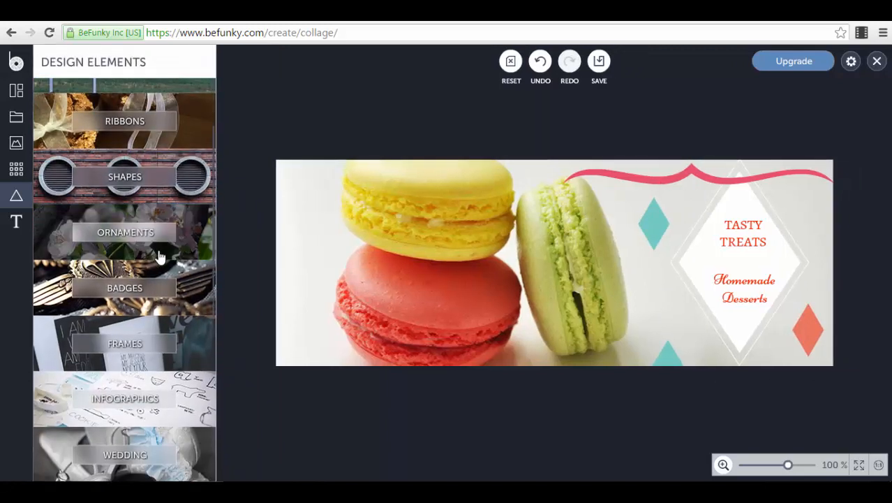
click(185, 288)
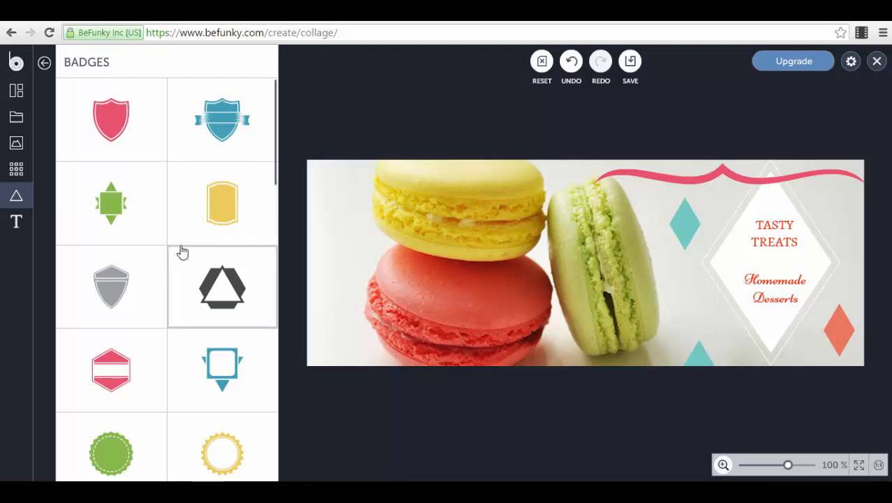
scroll(175, 252, down, 3)
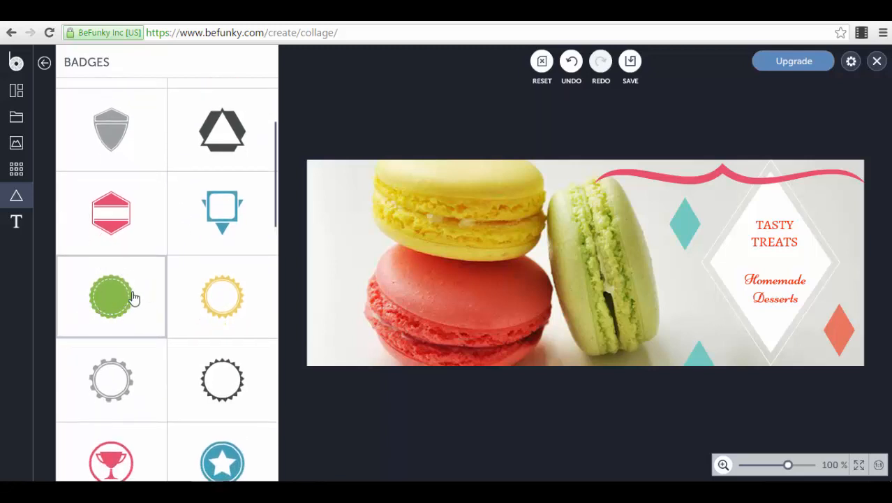
scroll(107, 173, down, 2)
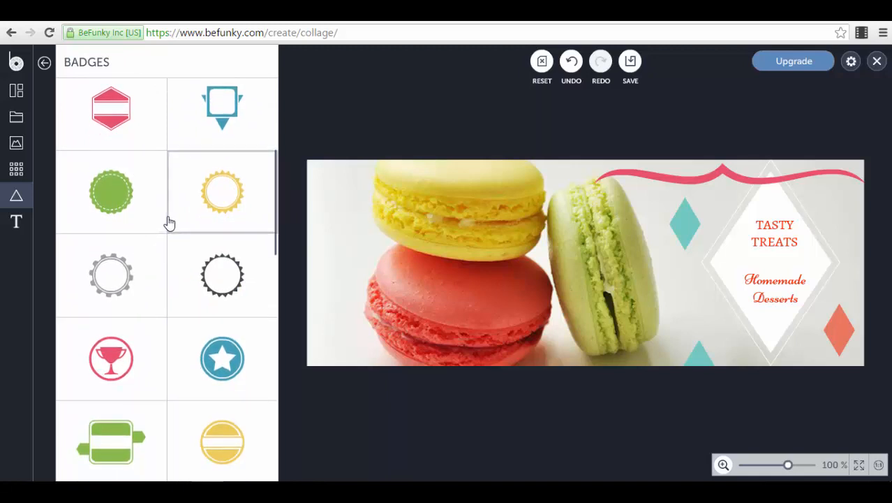
scroll(105, 174, up, 3)
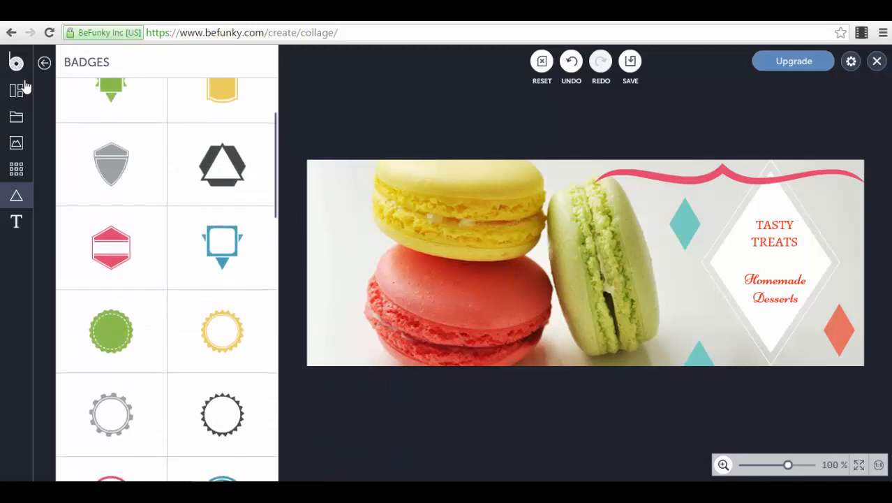
Check the frame collection and look over the remaining design element categories down to Illustrations.
click(43, 62)
scroll(169, 288, down, 2)
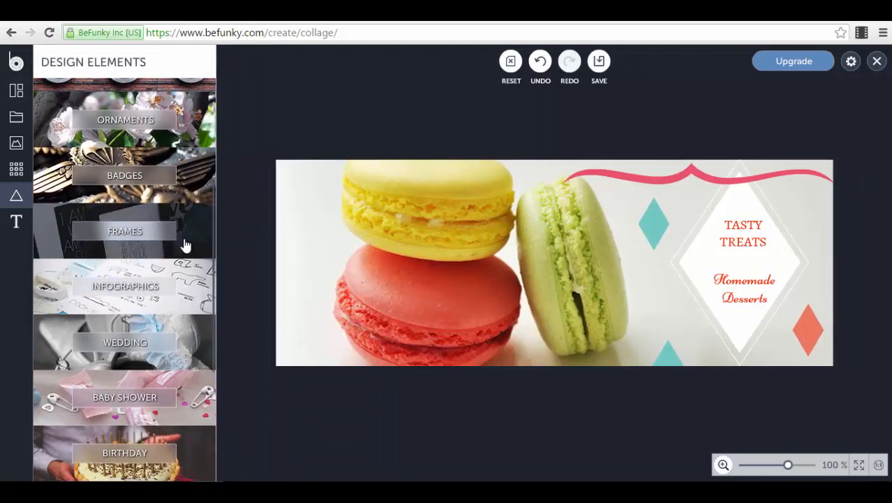
click(183, 243)
click(44, 62)
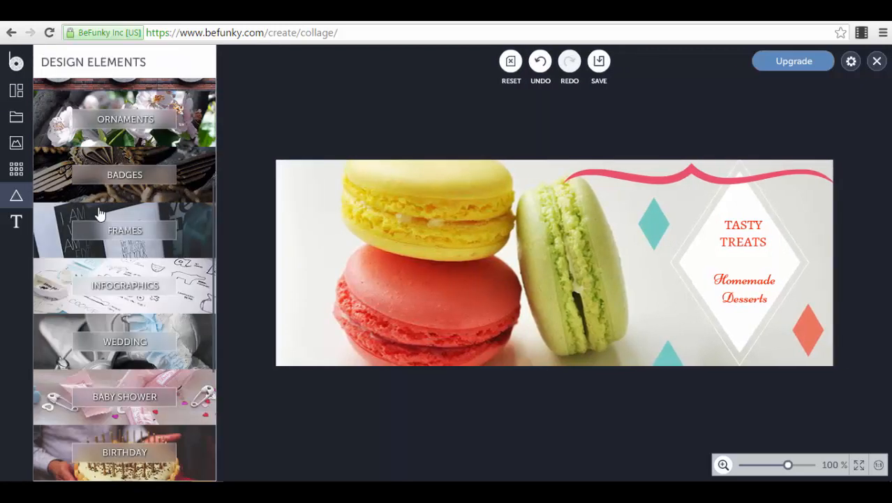
scroll(154, 202, down, 5)
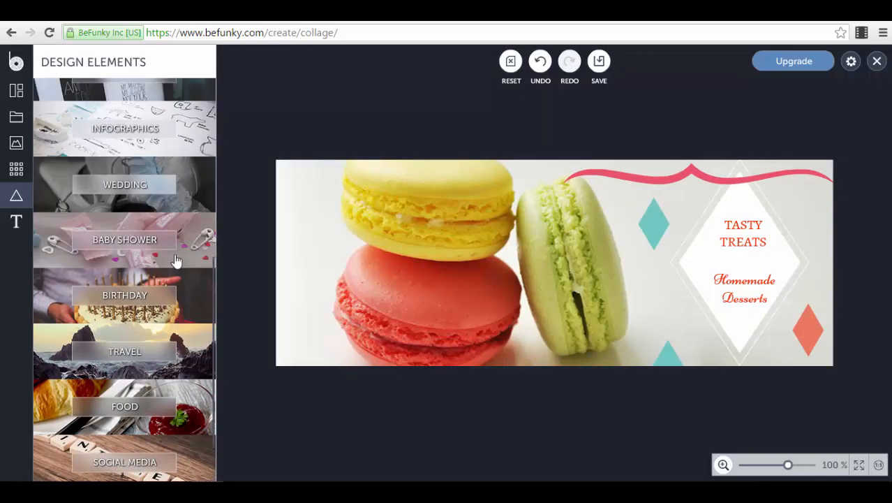
scroll(163, 314, down, 1)
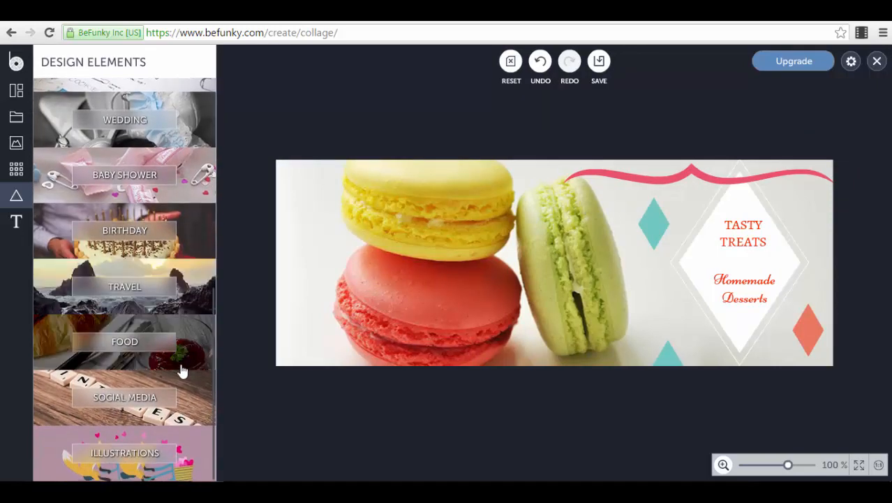
Browse the Social Media icons in the design elements.
click(198, 408)
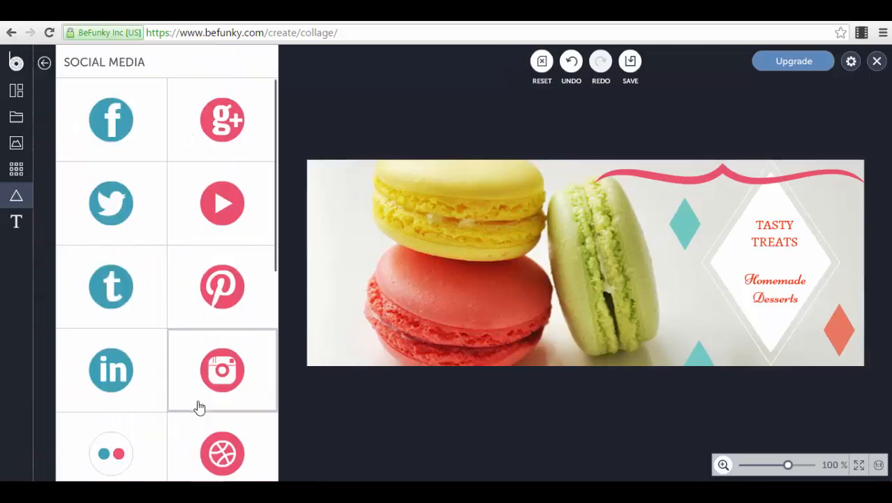
scroll(237, 209, down, 3)
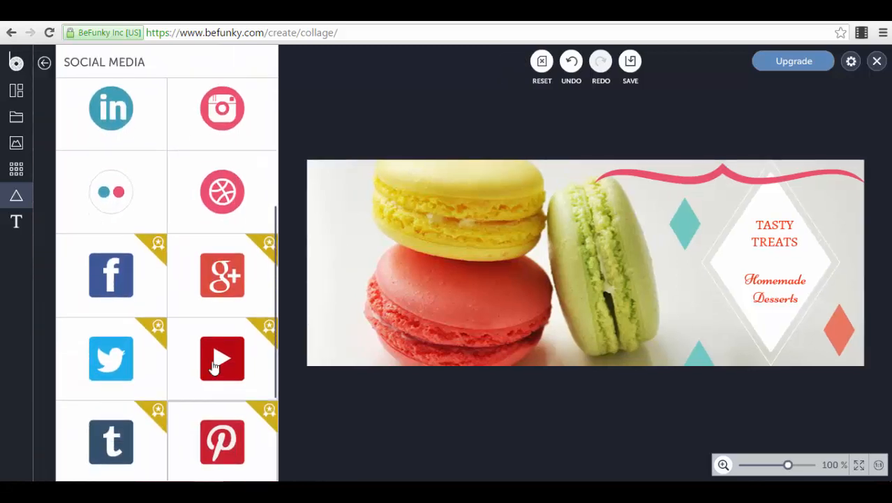
scroll(208, 144, up, 3)
click(44, 62)
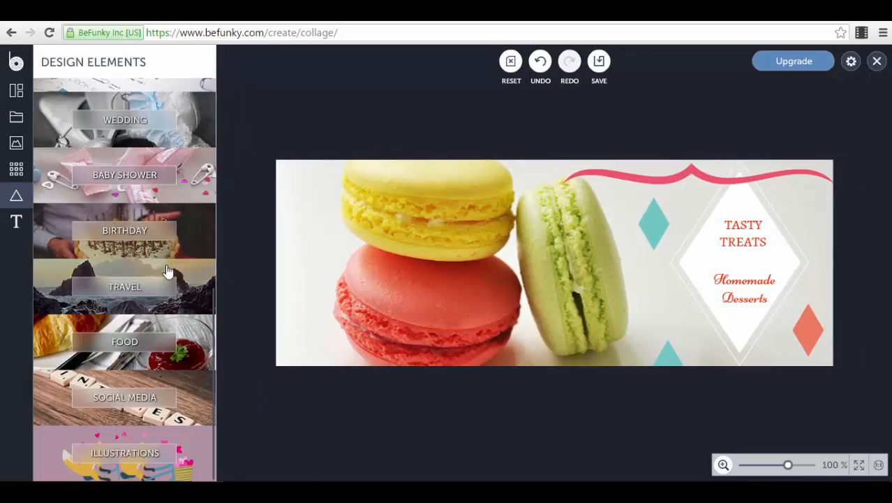
Browse the Illustrations collection in the design elements.
click(190, 443)
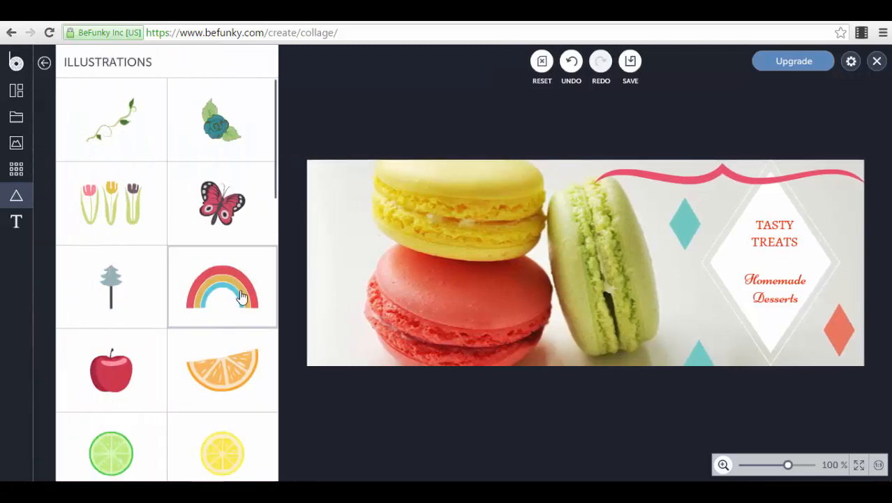
scroll(237, 302, down, 3)
scroll(235, 299, up, 3)
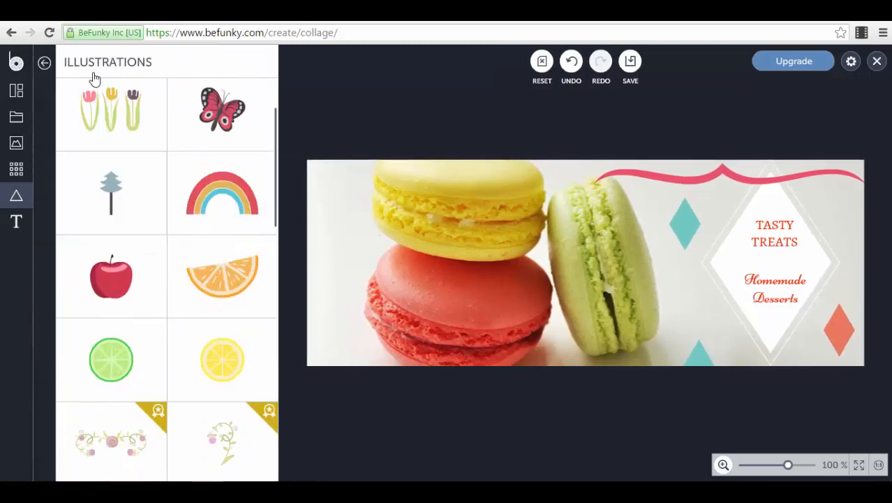
click(44, 62)
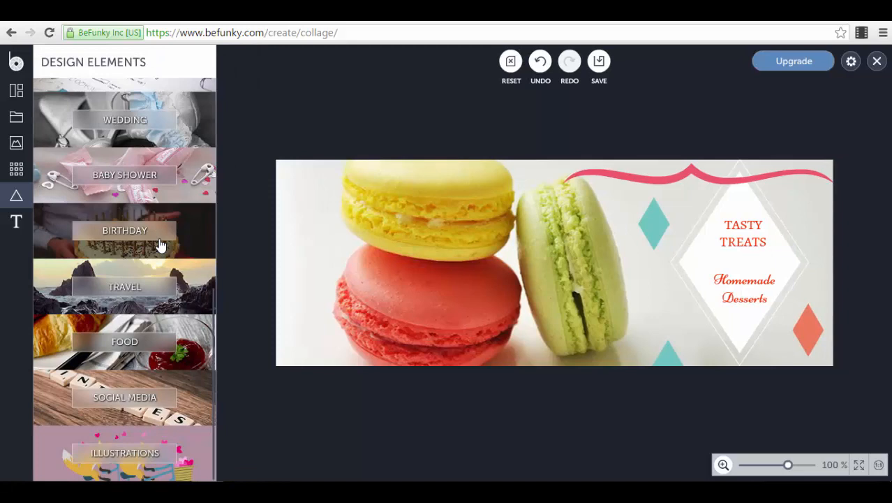
Add a text box with the default placeholder text and place it along the banner's lower edge, across the macarons.
click(16, 224)
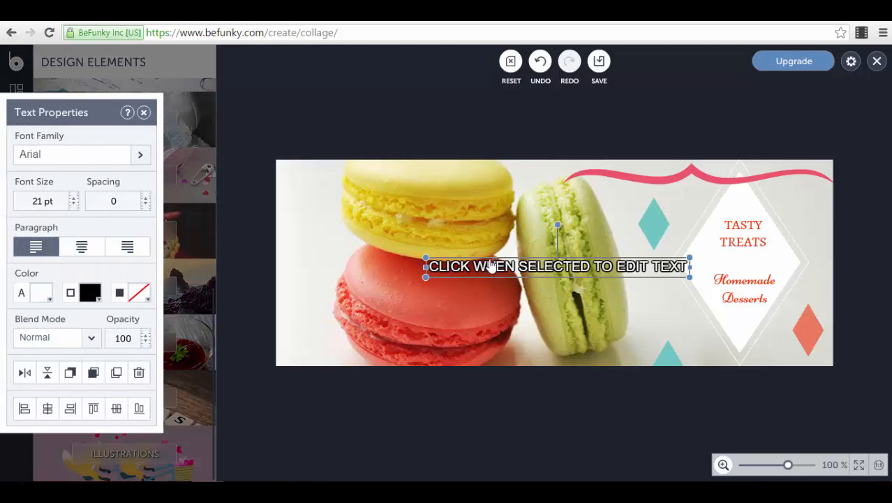
drag(490, 265, 390, 342)
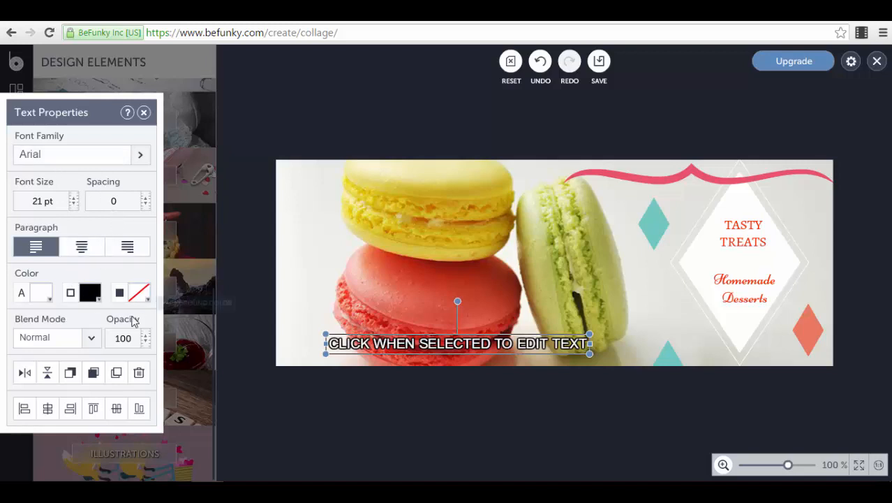
click(228, 281)
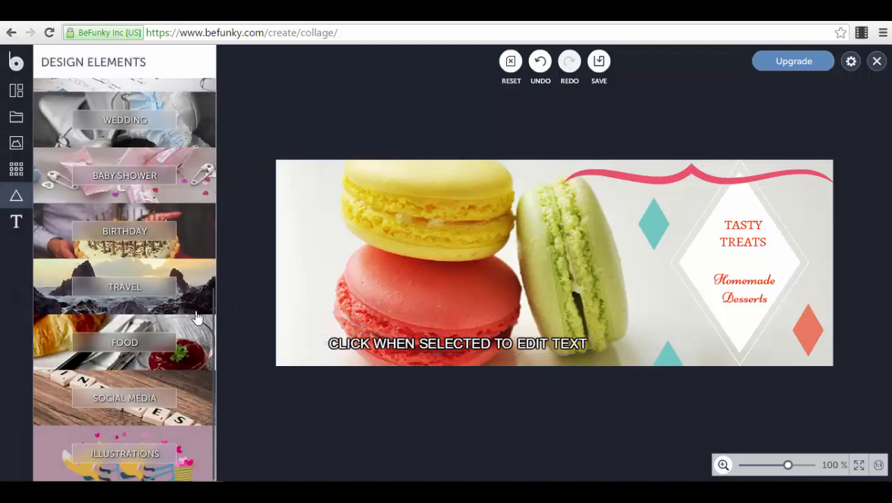